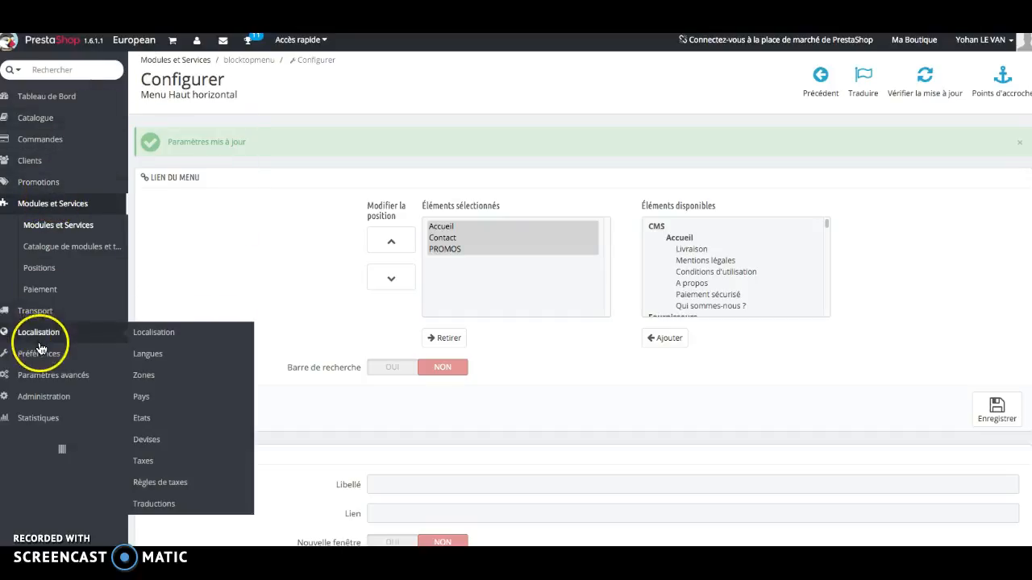
# Log in to the shop's back office with the prefilled credentials and open the CMS page list under Préférences
pyautogui.moveTo(39, 357)
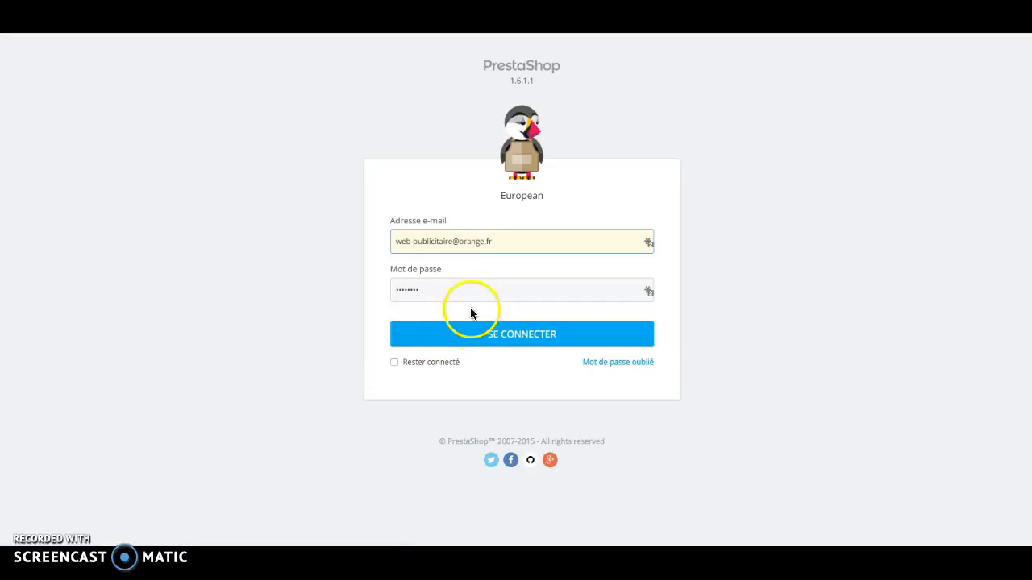
pyautogui.click(462, 334)
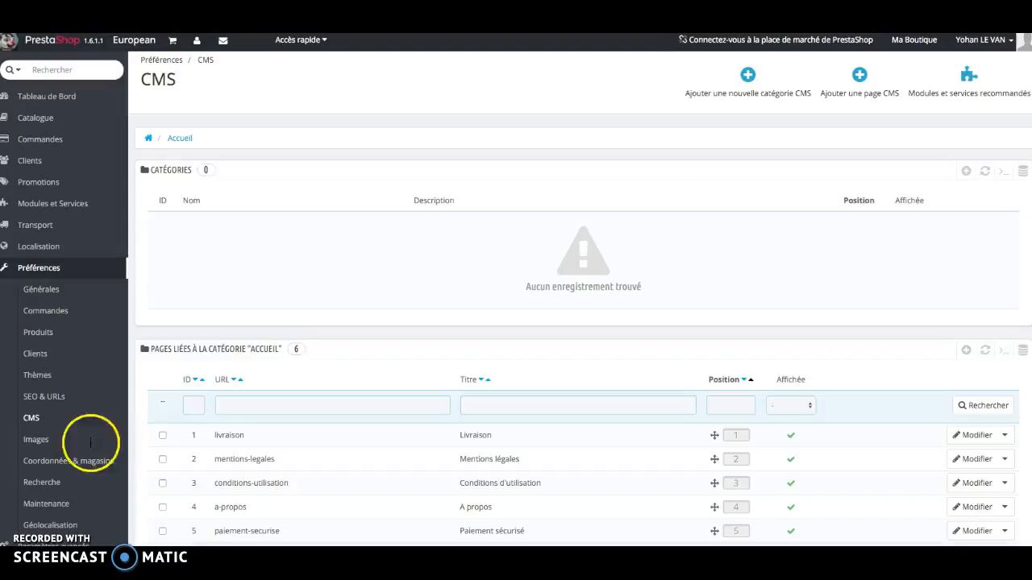
pyautogui.click(33, 421)
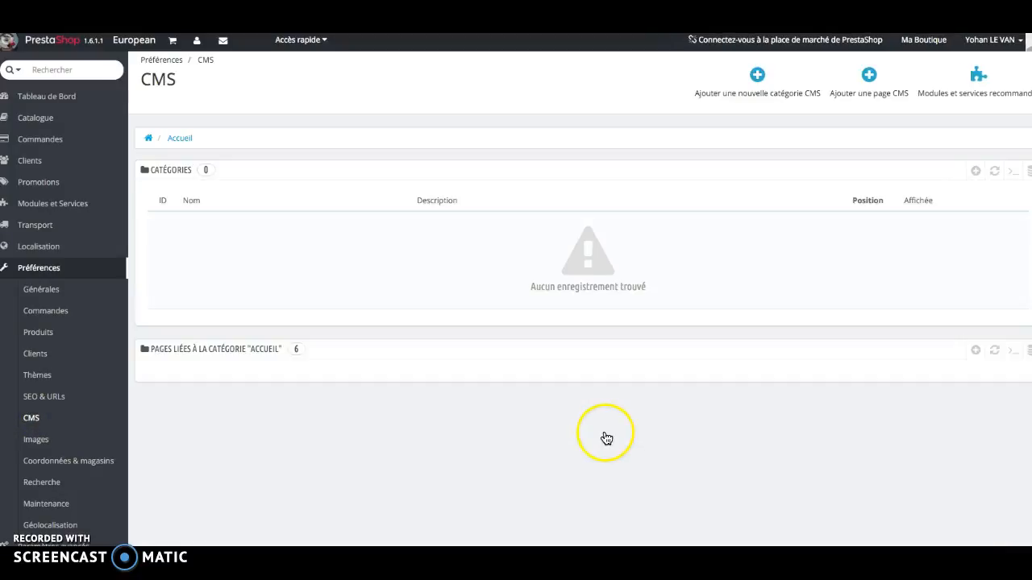
# Delete the existing "Qui sommes-nous ?" page from the CMS pages of the Accueil category
pyautogui.scroll(-1, 564, 436)
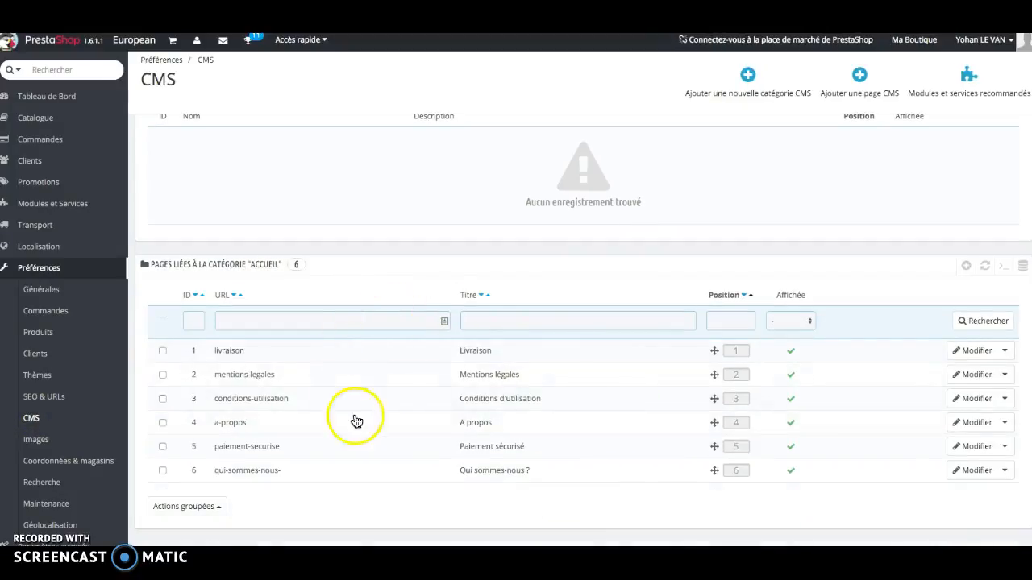
pyautogui.click(1004, 470)
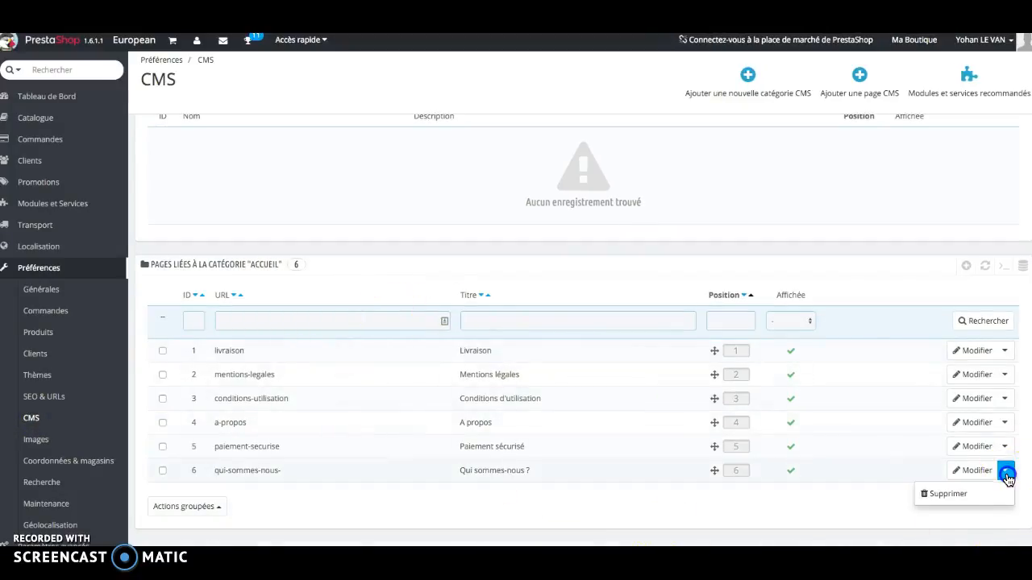
pyautogui.click(973, 495)
pyautogui.click(681, 180)
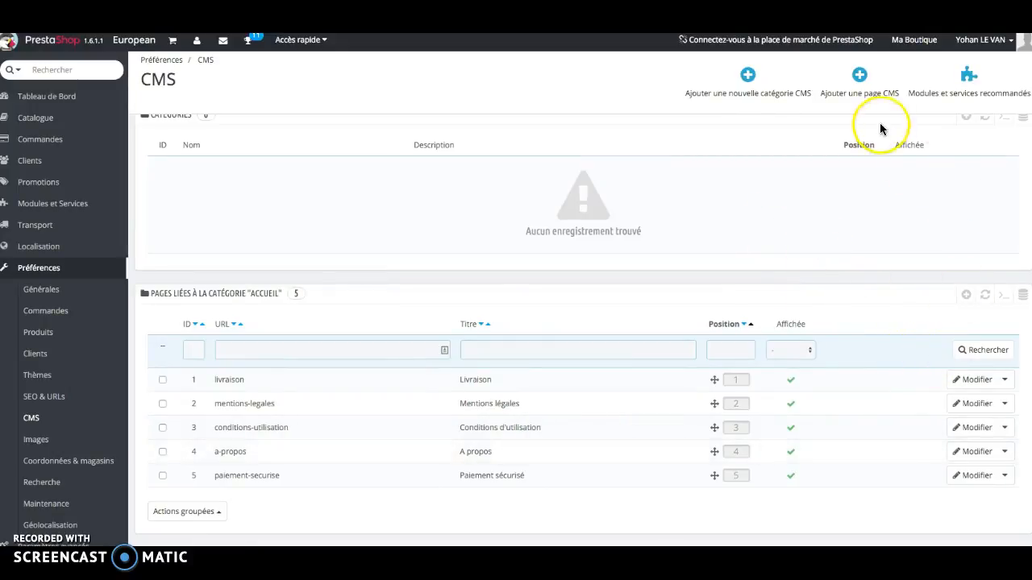
# Start a new CMS page in the Accueil category with the title "Qui sommes-nous ?", leaving the meta description empty
pyautogui.click(857, 85)
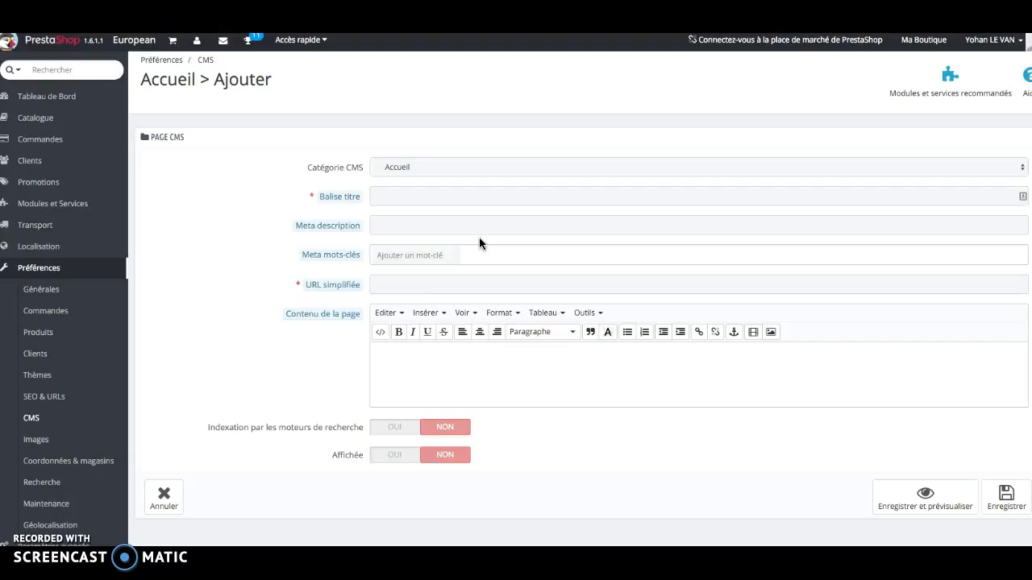
pyautogui.click(419, 194)
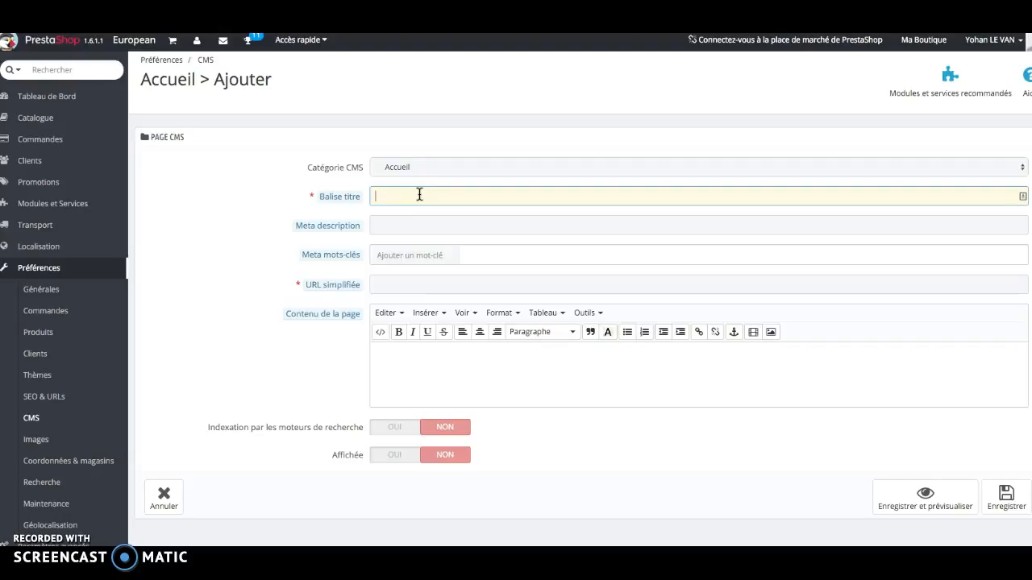
pyautogui.write('Qui sommes- nous ?')
pyautogui.click(402, 224)
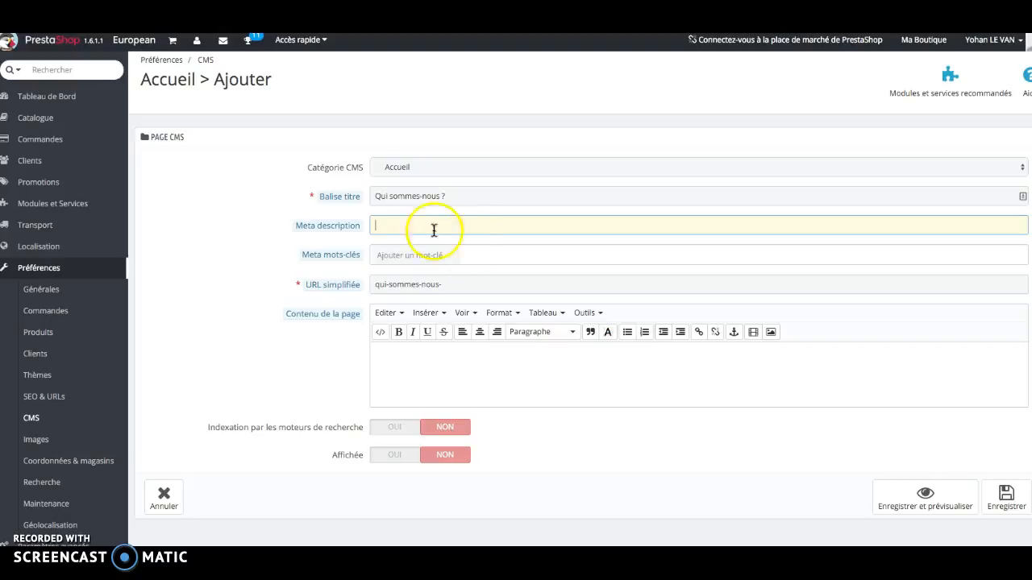
# Begin the page content with "Bienvenue sur notre site," and, on a new line, "Nous sommes des spécialistes de l'objet publicitaire."
pyautogui.click(437, 355)
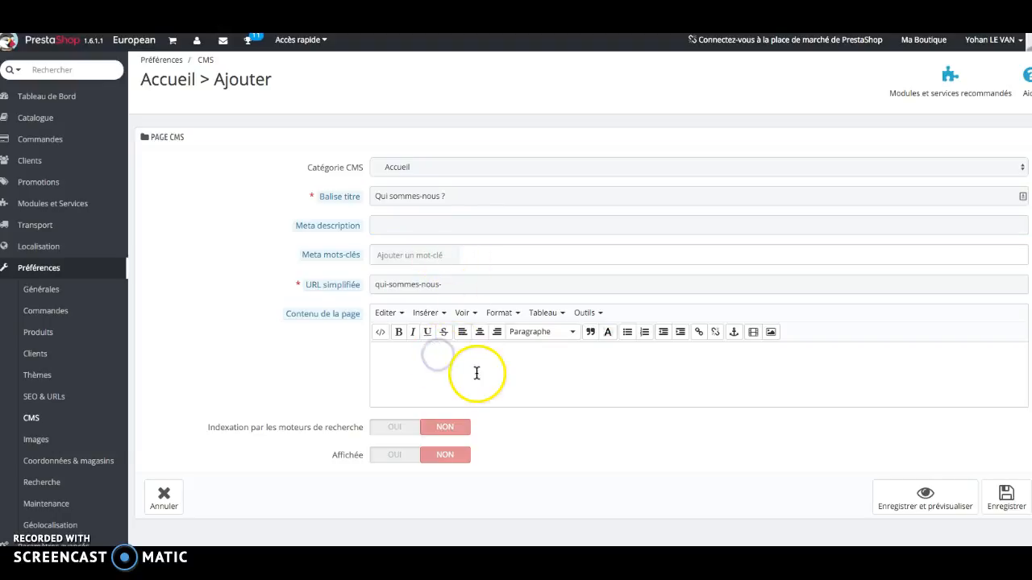
pyautogui.click(516, 354)
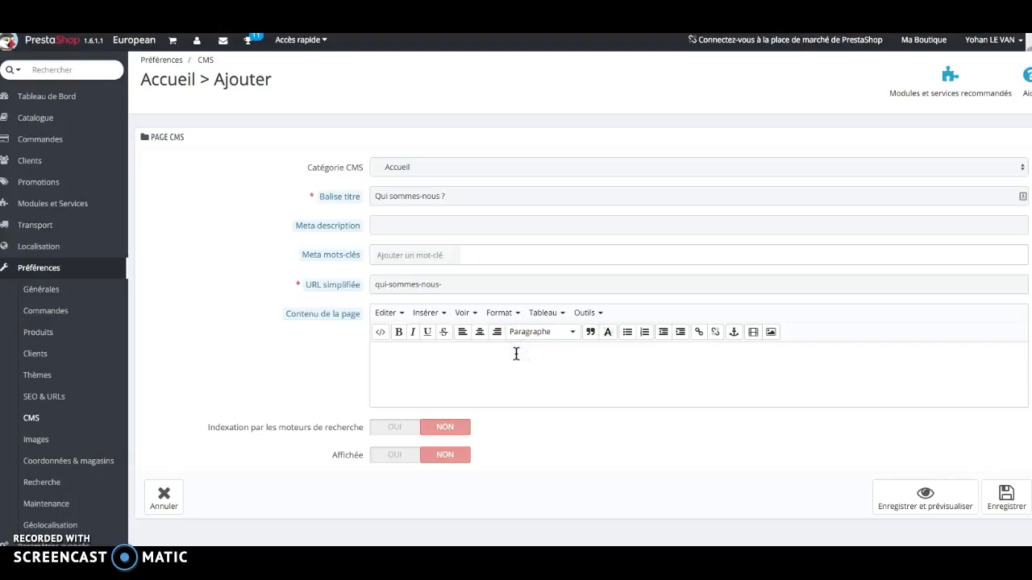
pyautogui.write('Bienvenue sur notre site,')
pyautogui.press('Return')
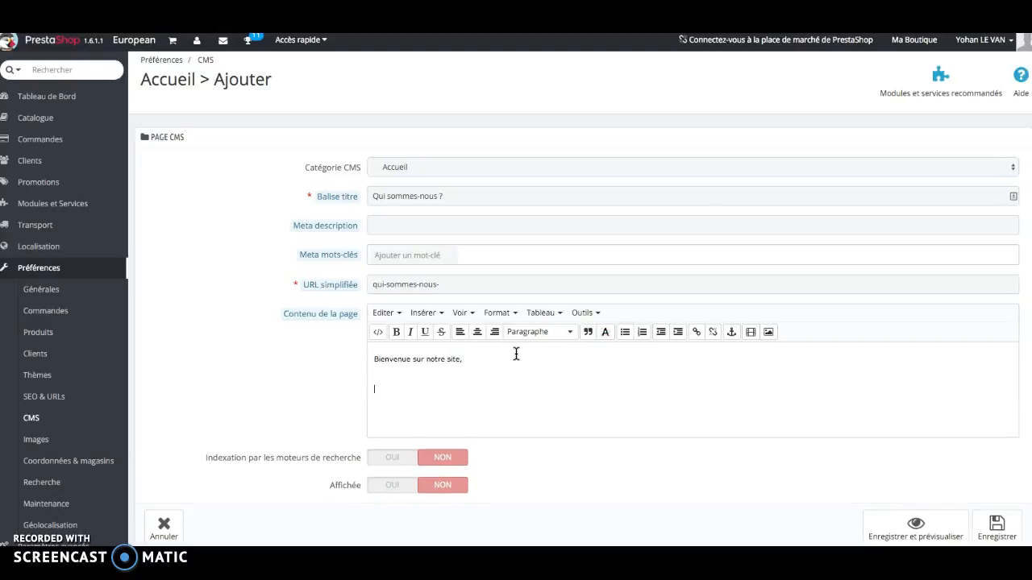
pyautogui.write('NOus')
pyautogui.press('BackSpace')
pyautogui.press('BackSpace')
pyautogui.press('BackSpace')
pyautogui.write('ous sommes')
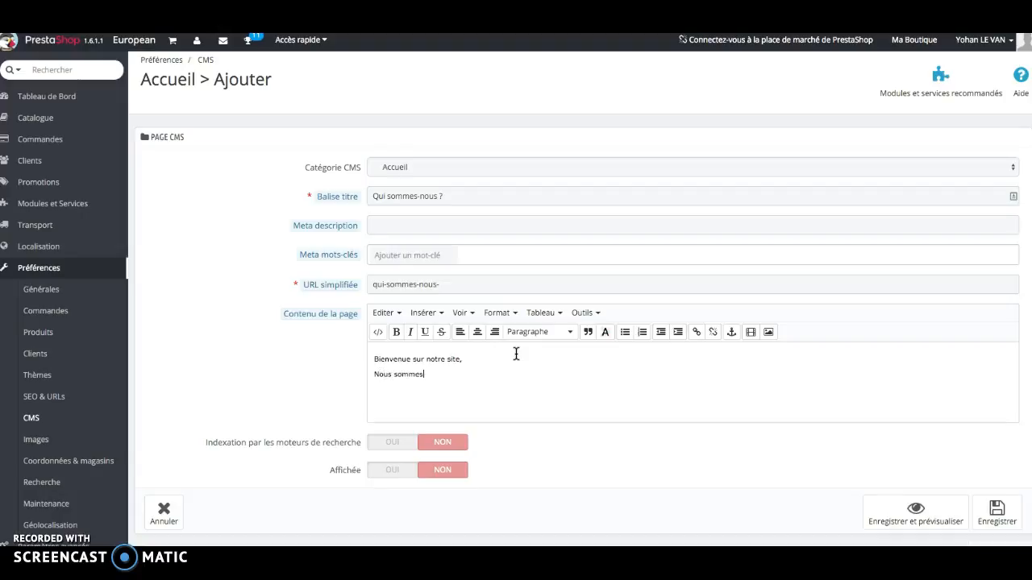
pyautogui.write(" des spécialistes de l'objet publicitaire.")
# After a blank line, add "Retrouvez sur notre site :" and, below it, "STYLO BILLE PUBLICITAIRE - Clé USB PUBLICITAIRE" to the page content
pyautogui.press('Return')
pyautogui.press('Return')
pyautogui.write('Retr')
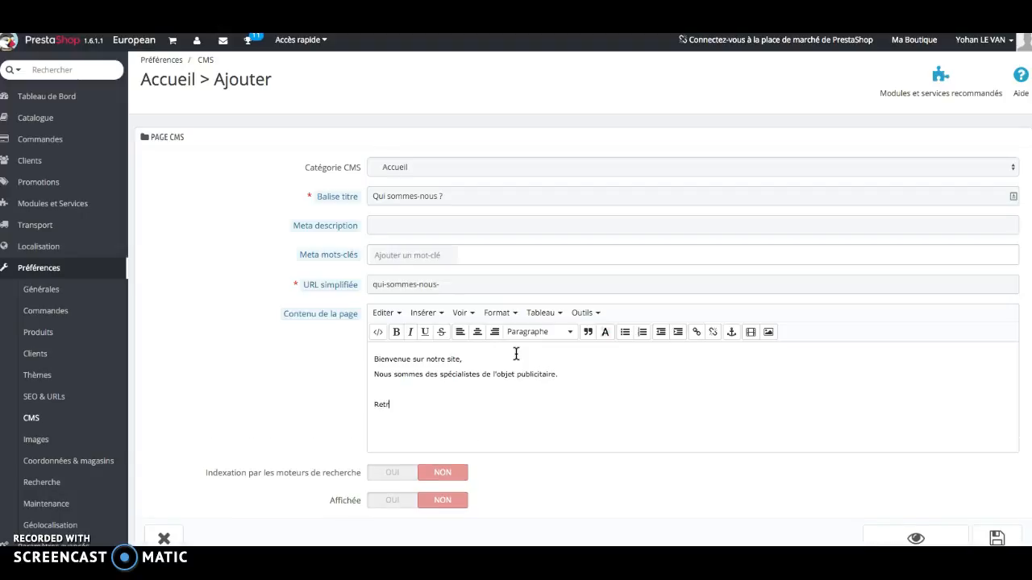
pyautogui.write('ouvez sur notre site :')
pyautogui.press('Return')
pyautogui.write('sTYLO BILLE PUBLI')
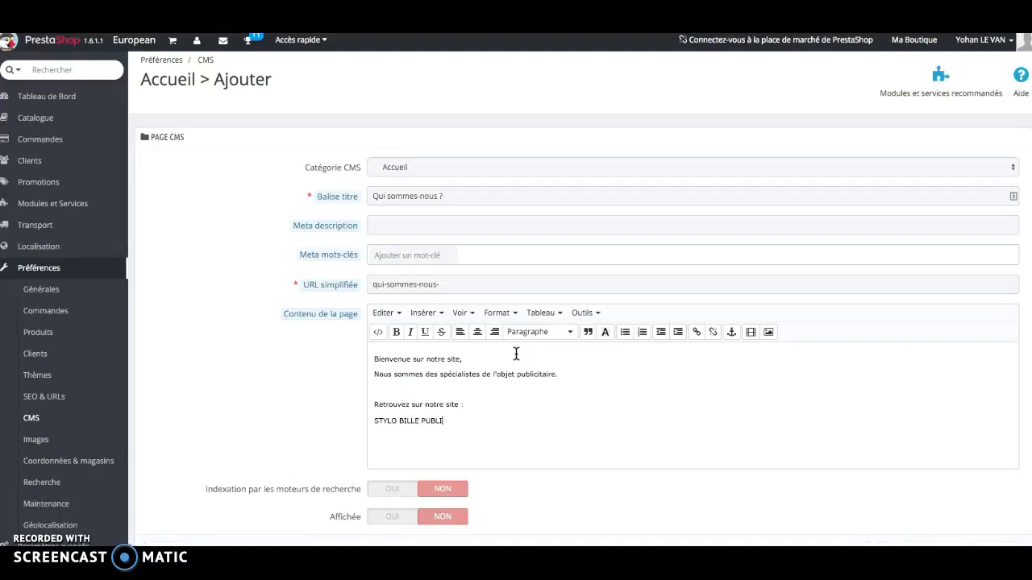
pyautogui.write('CITAIRE - CL')
pyautogui.press('BackSpace')
pyautogui.write('Clé USB PUBLICIT')
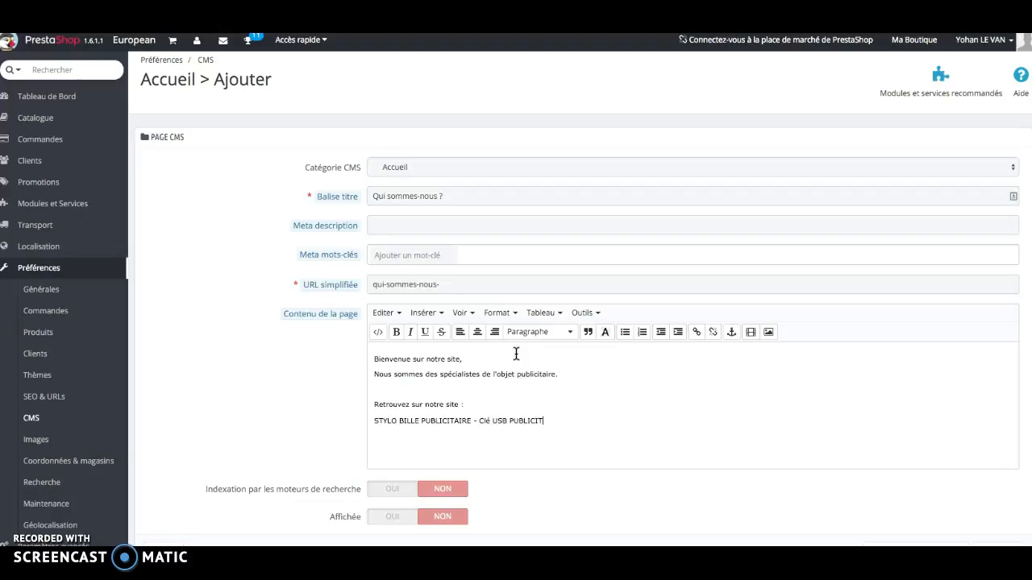
pyautogui.write('AIRE')
# Set both search engine indexing and the displayed status of the new page to OUI
pyautogui.scroll(-1, 445, 483)
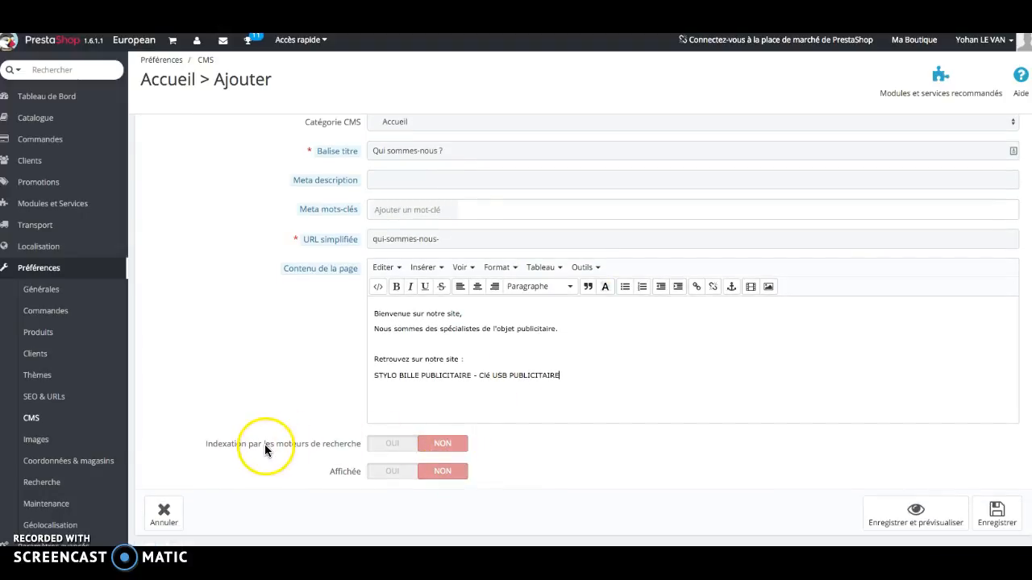
pyautogui.click(403, 445)
pyautogui.click(392, 473)
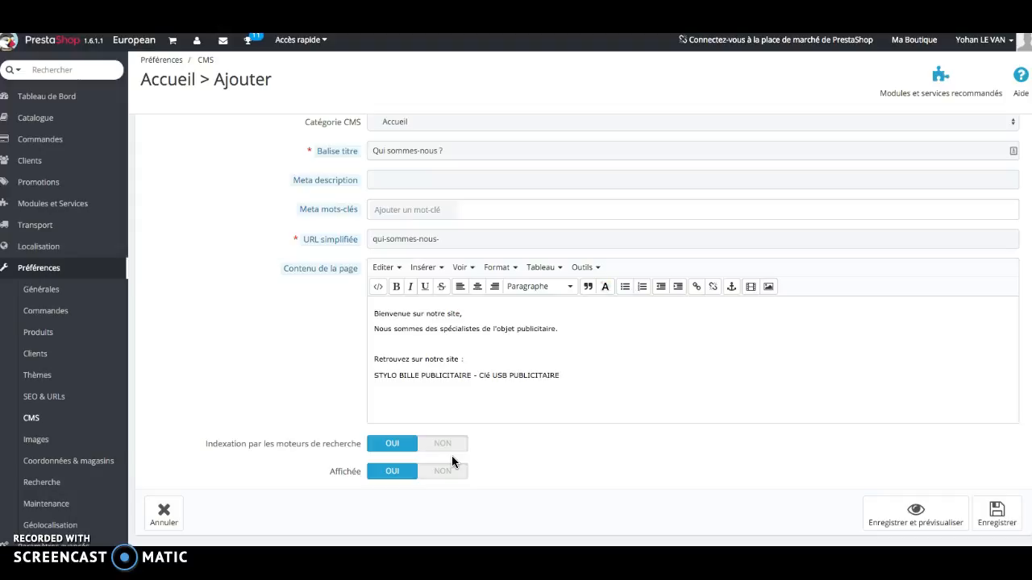
pyautogui.click(427, 327)
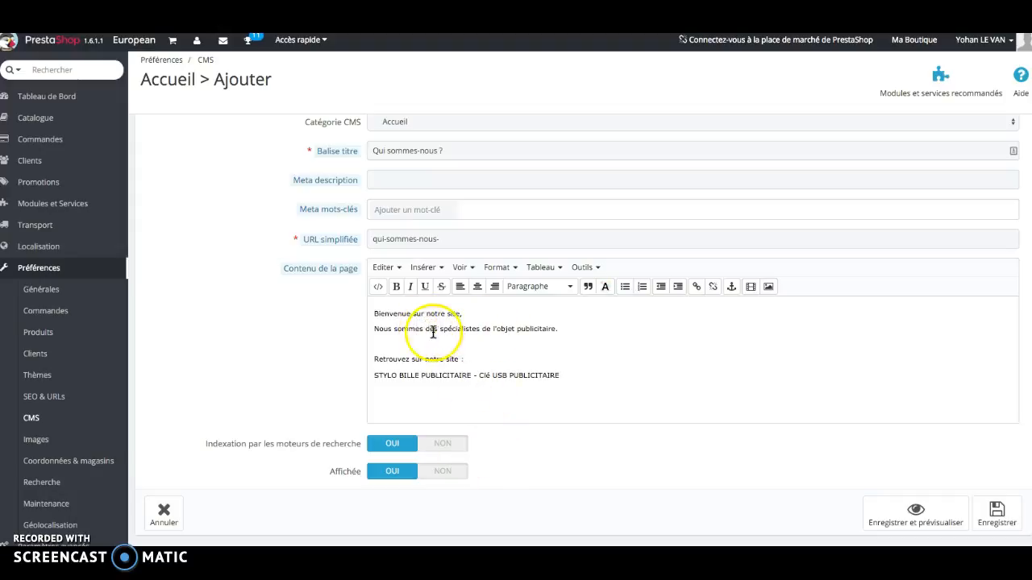
pyautogui.moveTo(499, 328); pyautogui.dragTo(556, 329)
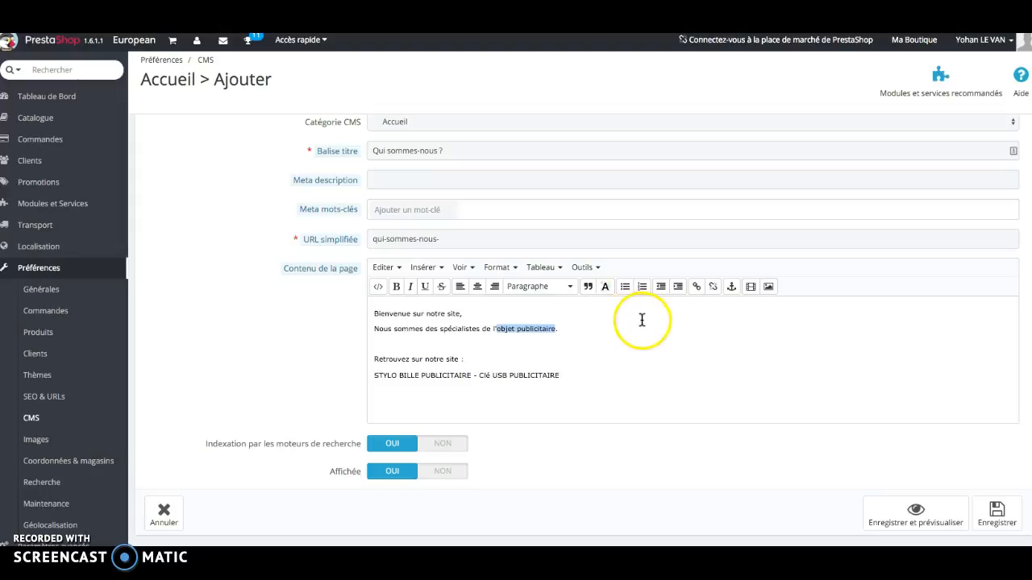
pyautogui.moveTo(497, 329); pyautogui.dragTo(556, 329)
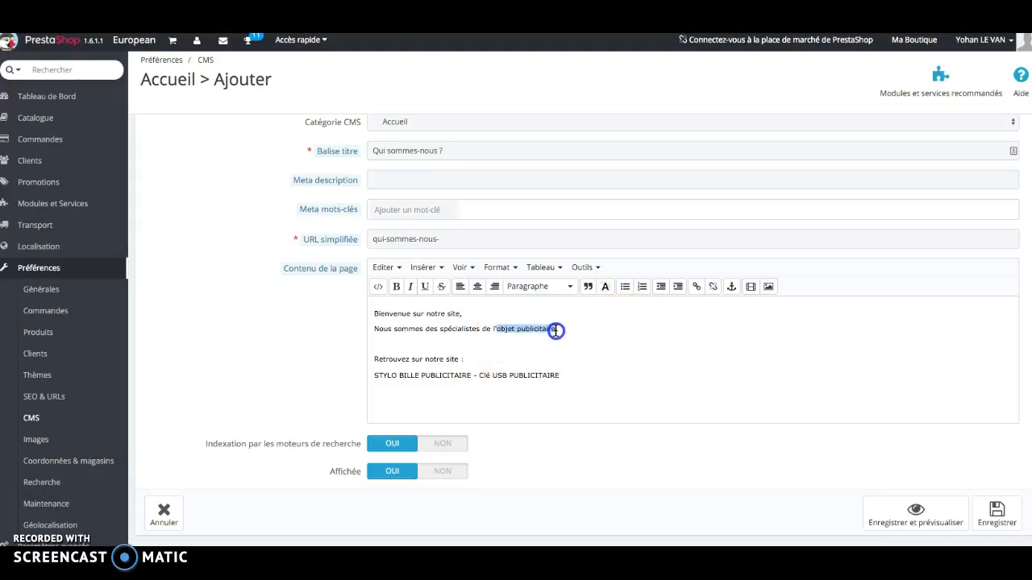
pyautogui.click(696, 288)
pyautogui.click(548, 268)
pyautogui.write('http://1.europeantool.net/')
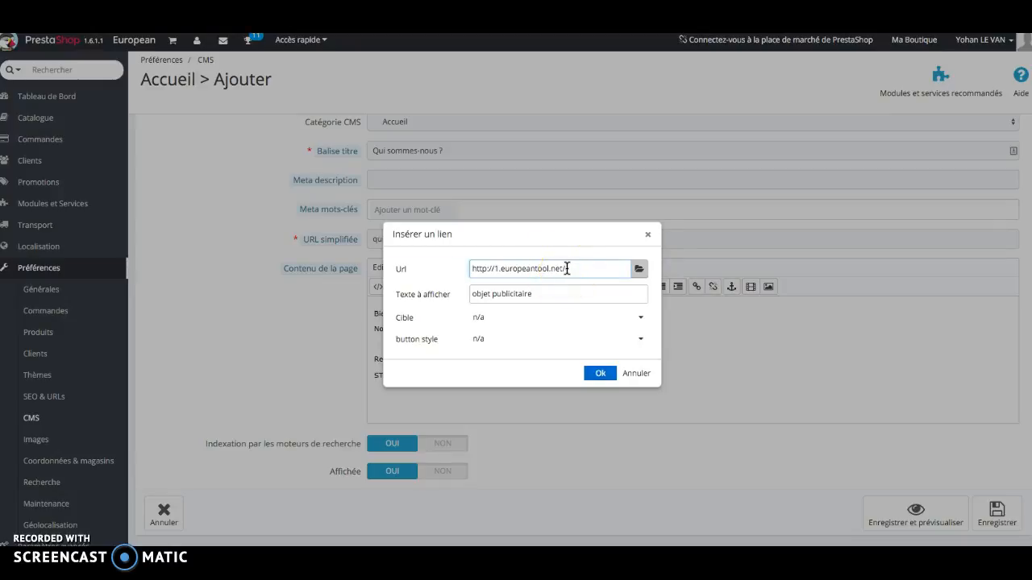
pyautogui.click(576, 319)
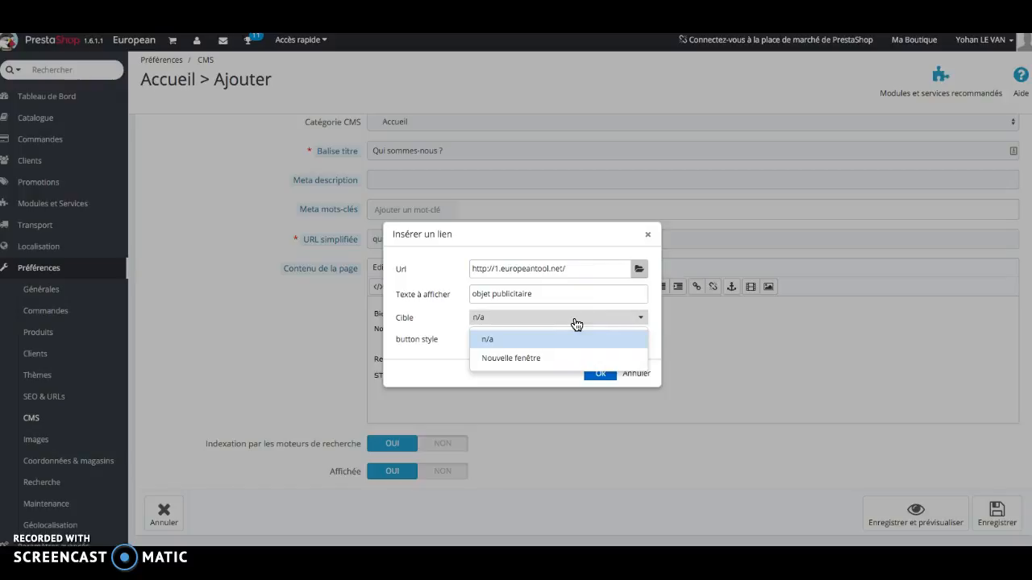
pyautogui.click(575, 319)
pyautogui.click(554, 341)
pyautogui.click(558, 347)
pyautogui.click(601, 374)
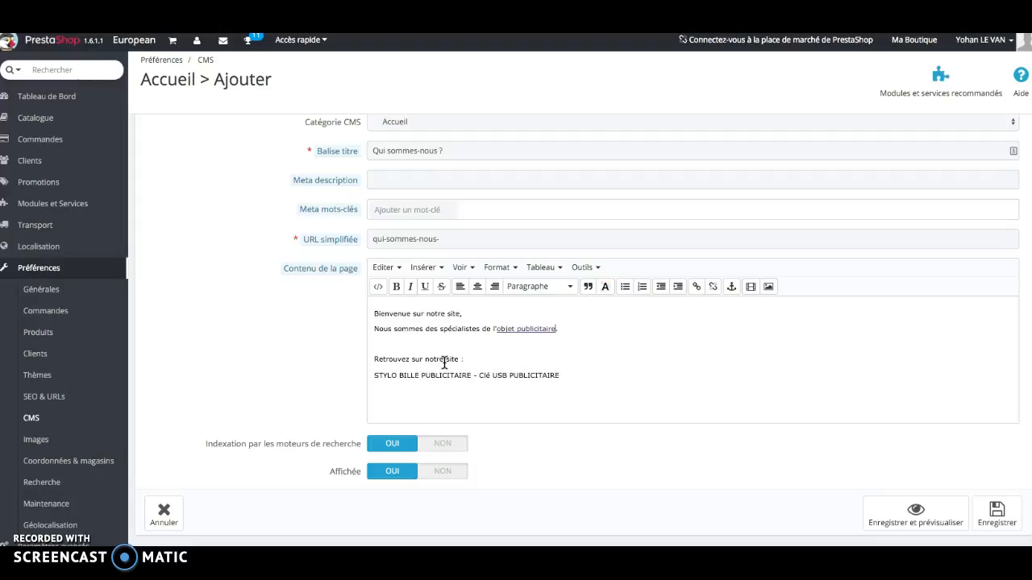
pyautogui.moveTo(374, 376); pyautogui.dragTo(474, 377)
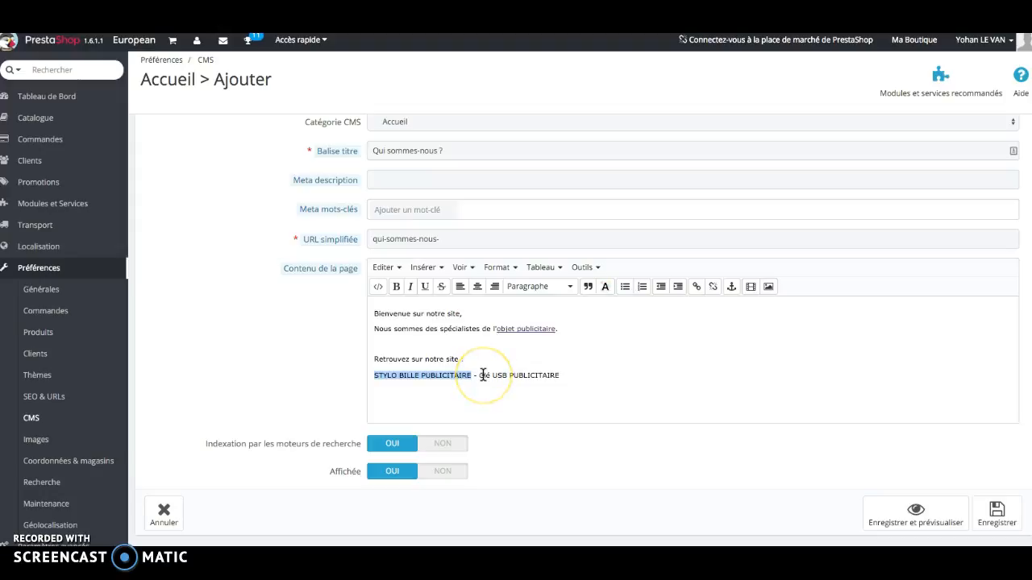
pyautogui.moveTo(472, 376); pyautogui.dragTo(363, 375)
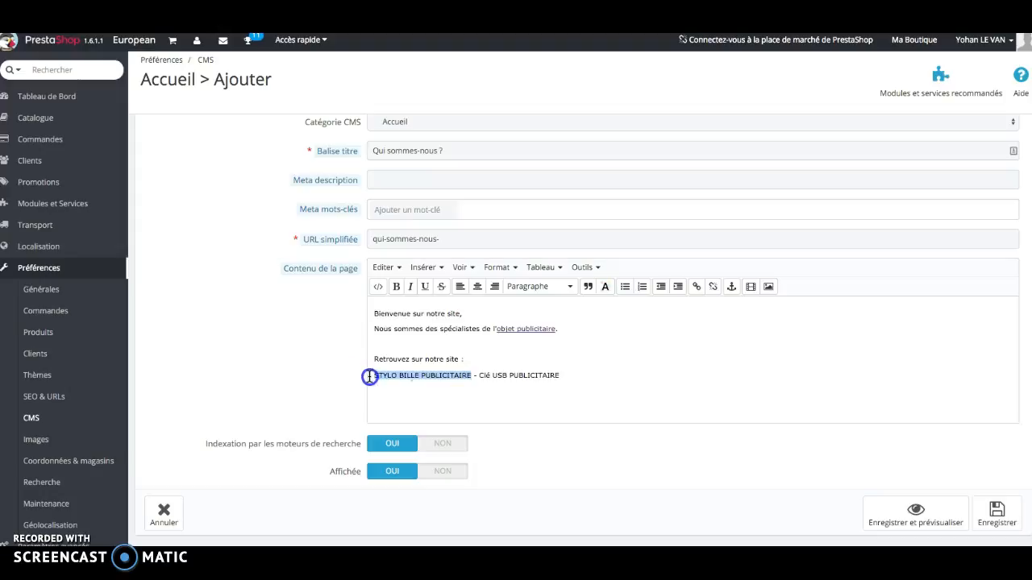
pyautogui.click(697, 287)
pyautogui.write('http://1europeantool.net/')
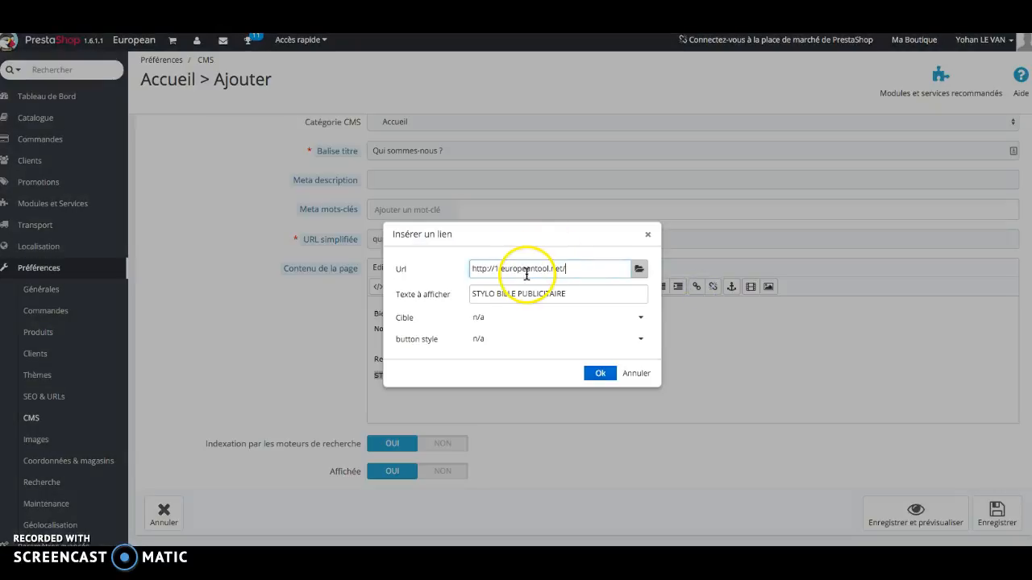
pyautogui.click(574, 340)
pyautogui.click(557, 379)
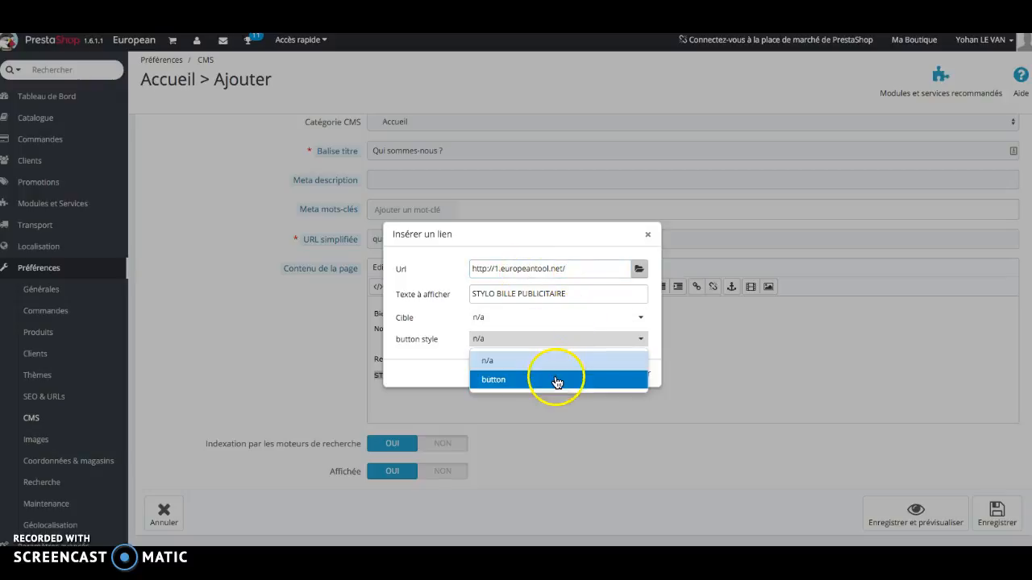
pyautogui.click(604, 376)
pyautogui.click(490, 376)
pyautogui.moveTo(490, 376); pyautogui.dragTo(570, 374)
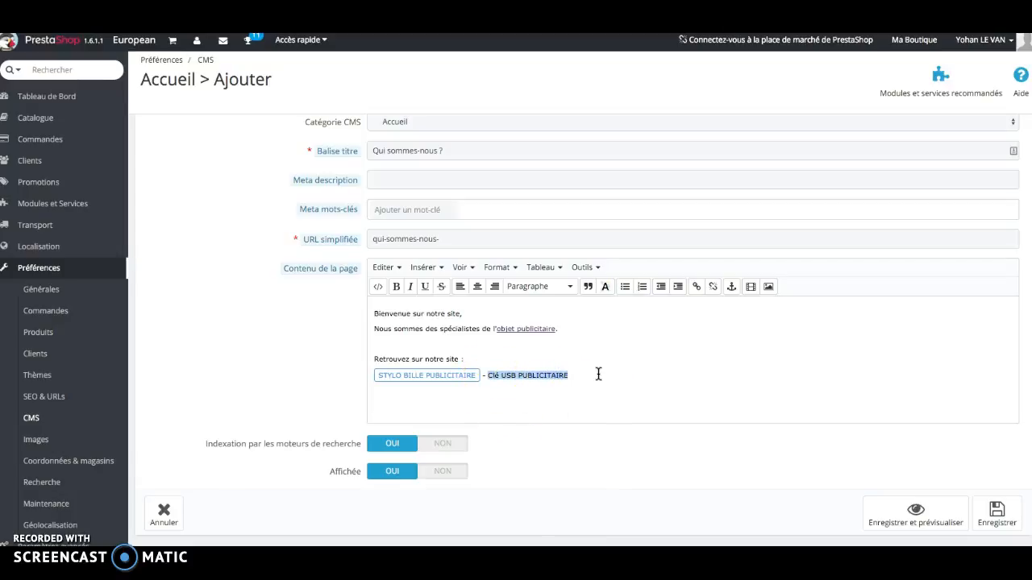
pyautogui.click(698, 288)
pyautogui.click(500, 267)
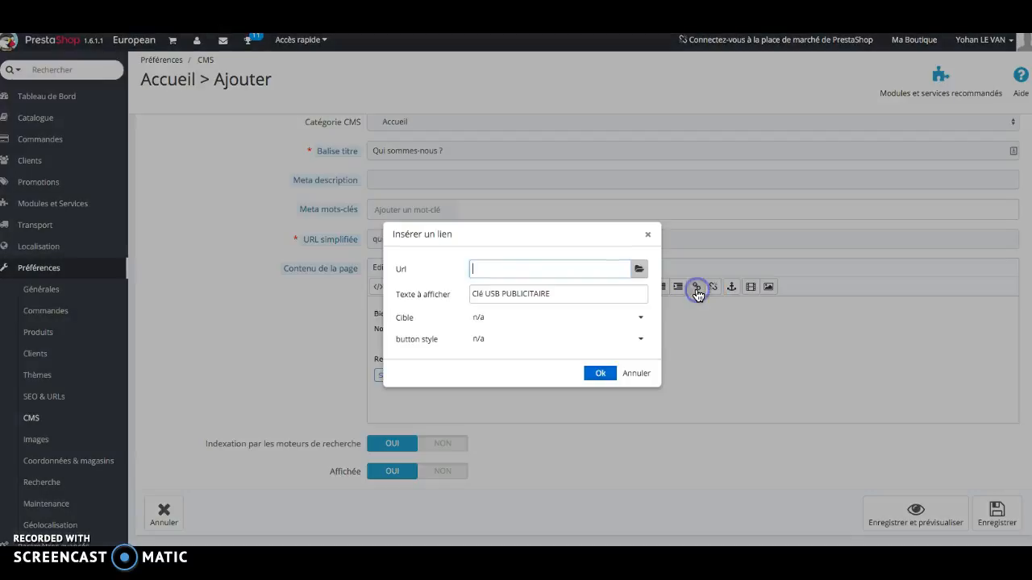
pyautogui.write('http://1.europeantool.net/')
pyautogui.click(494, 340)
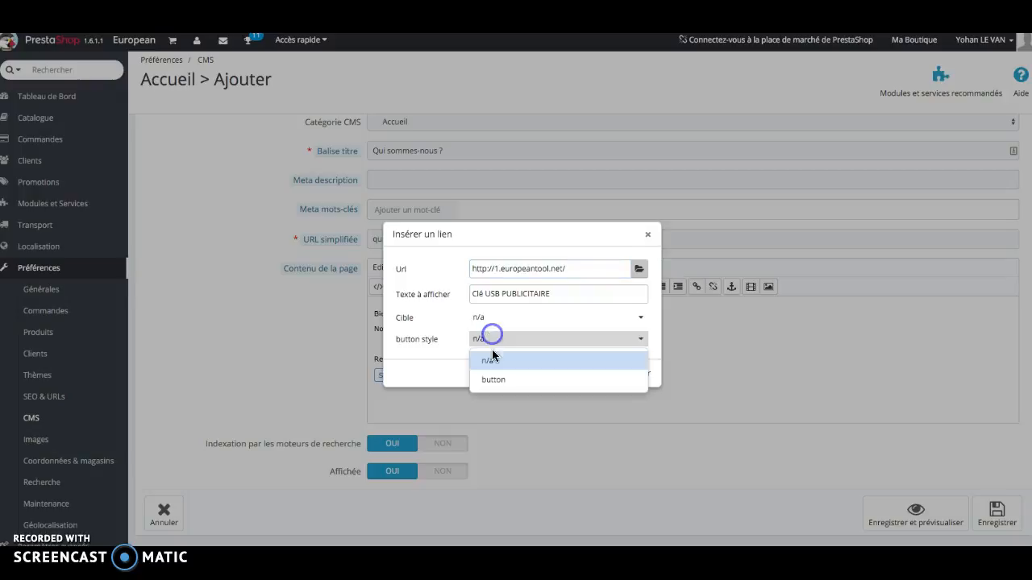
pyautogui.click(495, 379)
pyautogui.click(601, 373)
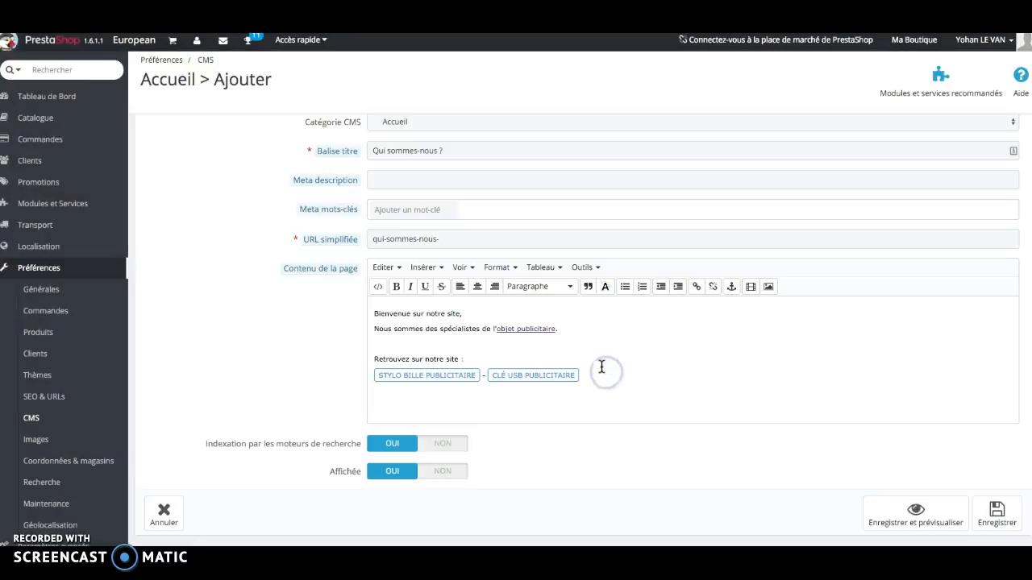
# Save the new CMS page, check its entry in the page list, and switch to the shop's storefront
pyautogui.click(998, 523)
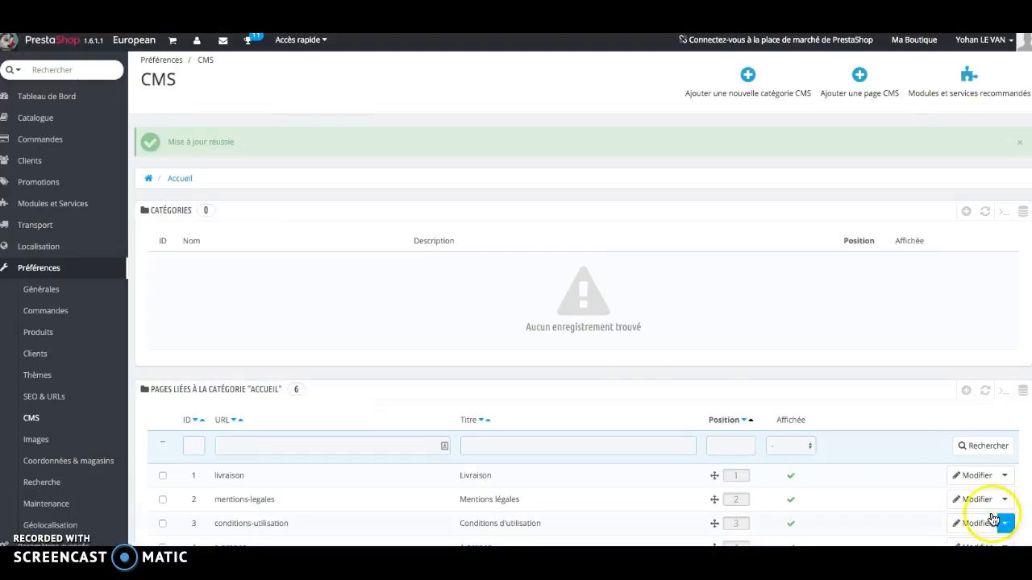
pyautogui.scroll(-3, 617, 387)
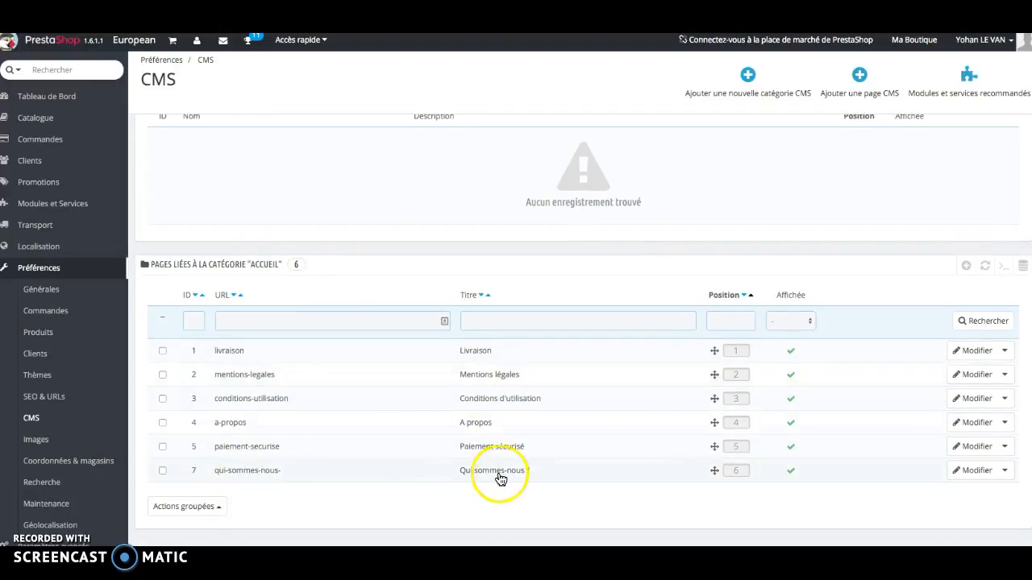
pyautogui.hotkey('ctrl', 'Tab')
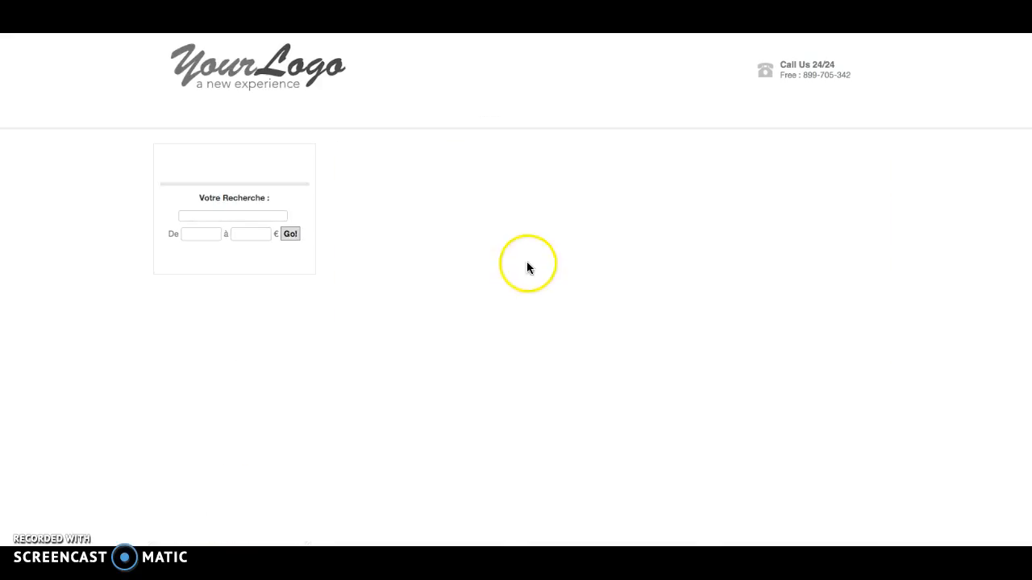
# Look through the storefront page down to its footer information links for an entry to the new CMS page
pyautogui.scroll(-10, 564, 286)
pyautogui.scroll(-5, 569, 278)
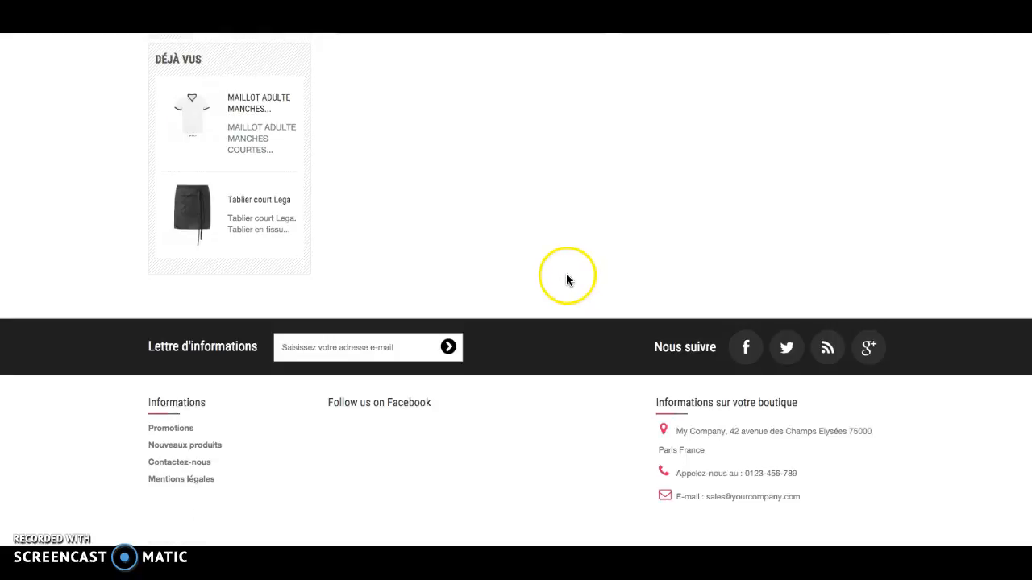
pyautogui.scroll(9, 571, 250)
pyautogui.scroll(5, 571, 247)
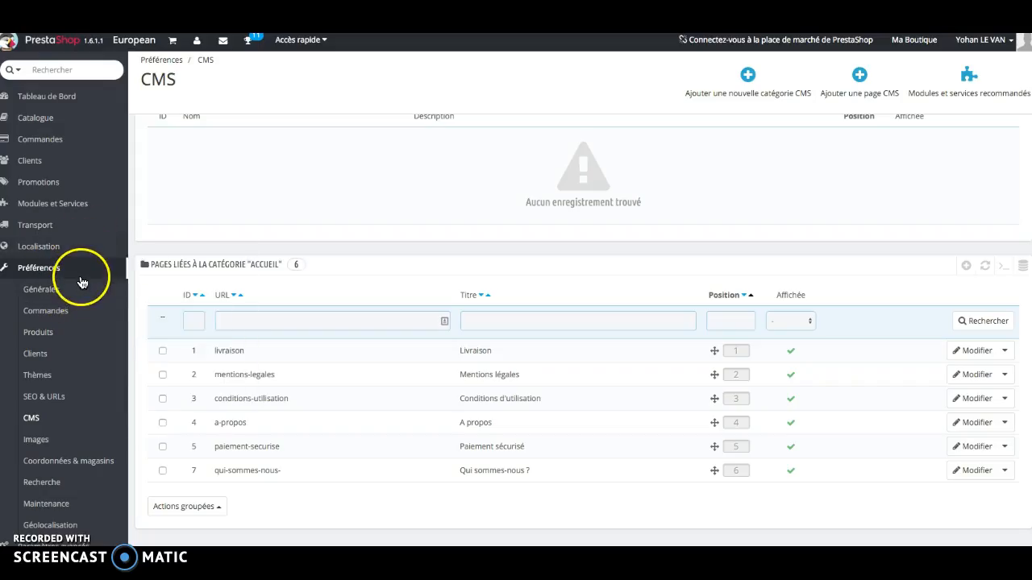
# Return to the PrestaShop back office and open the configuration of the "Menu Haut horizontal" module
pyautogui.moveTo(81, 207)
pyautogui.click(175, 208)
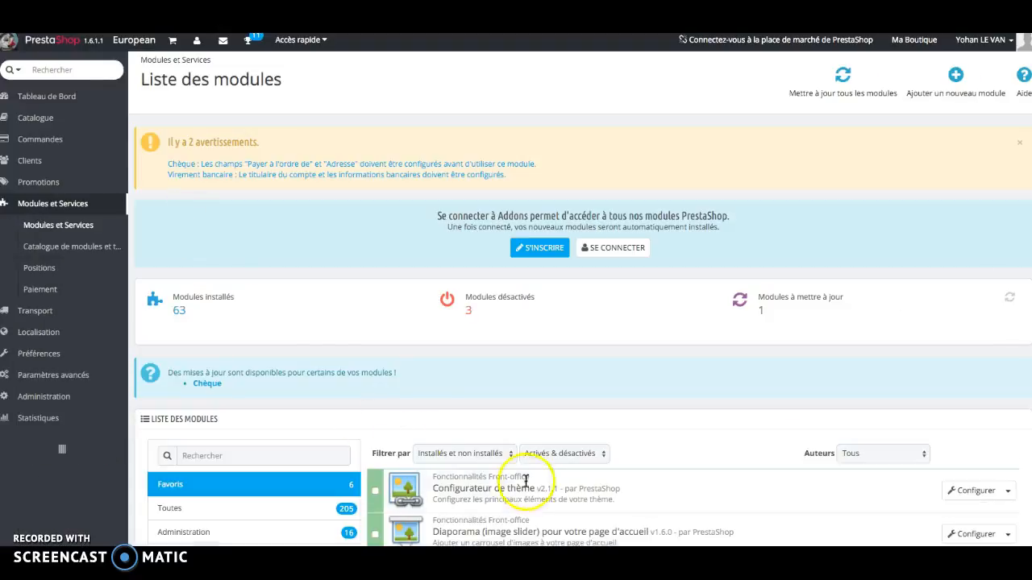
pyautogui.scroll(-2, 558, 445)
pyautogui.scroll(-1, 558, 445)
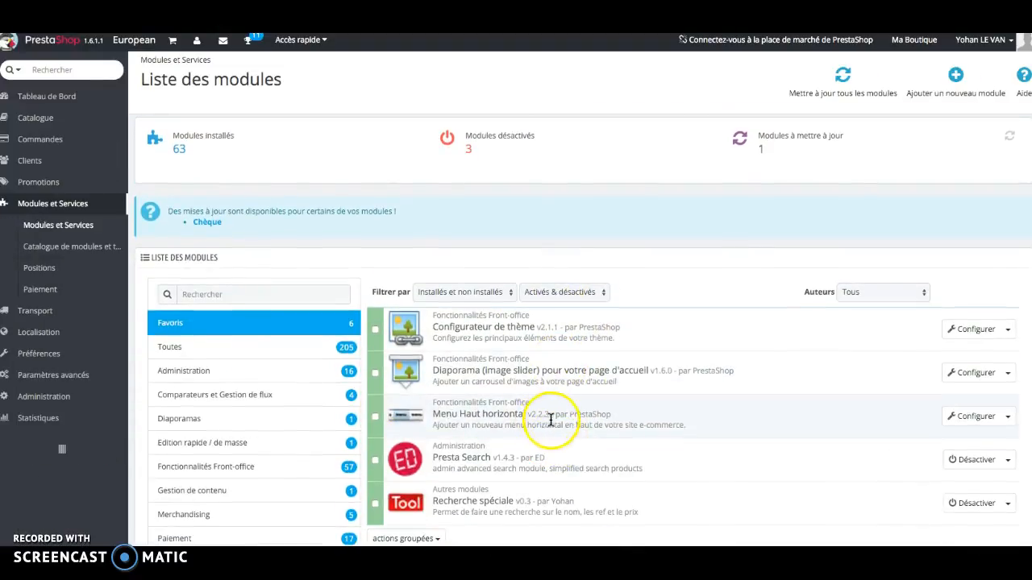
pyautogui.click(972, 421)
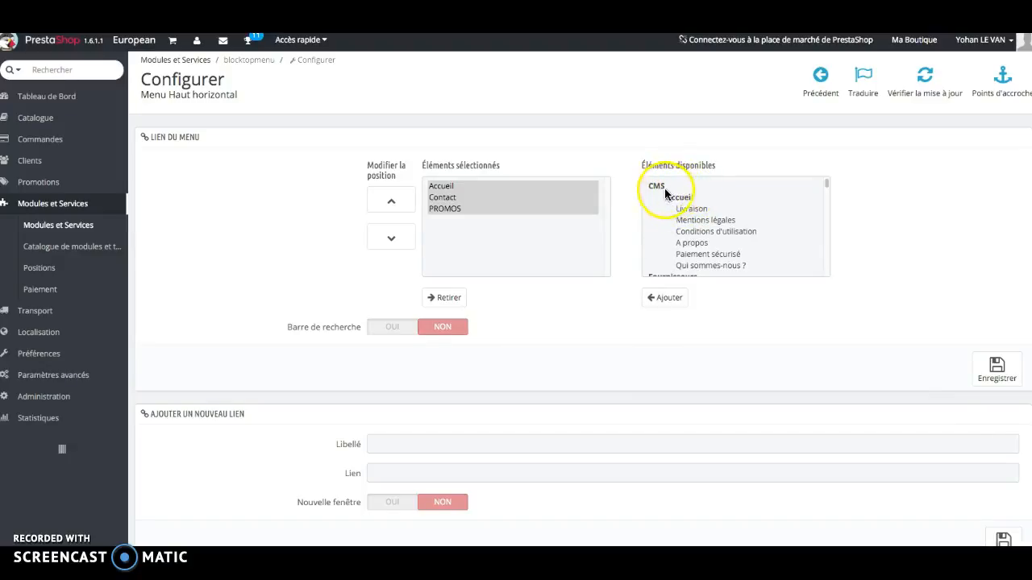
# Add the CMS page "Qui sommes-nous ?" to the selected menu items, save, and open the page from the storefront's horizontal menu
pyautogui.click(707, 269)
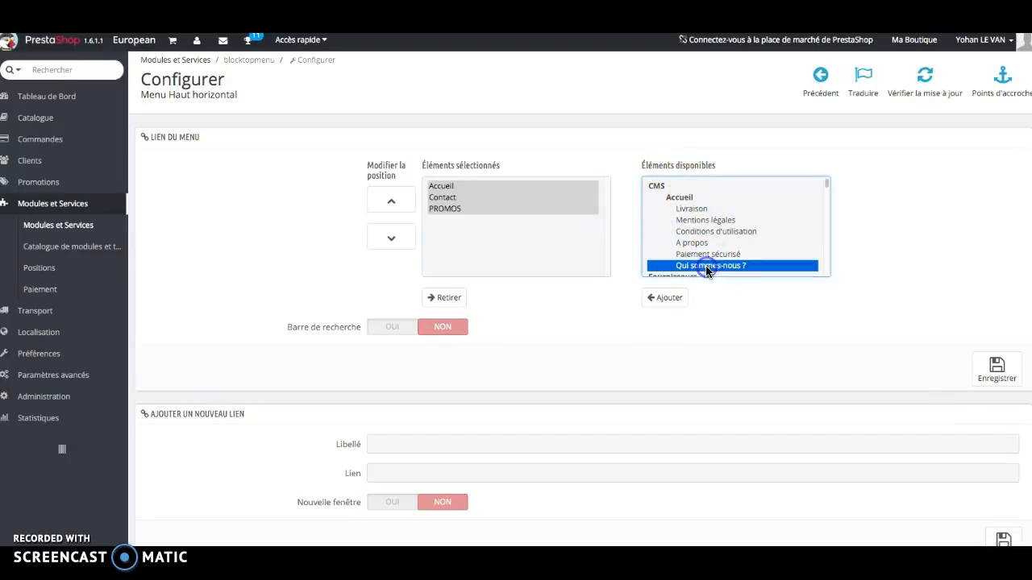
pyautogui.click(666, 299)
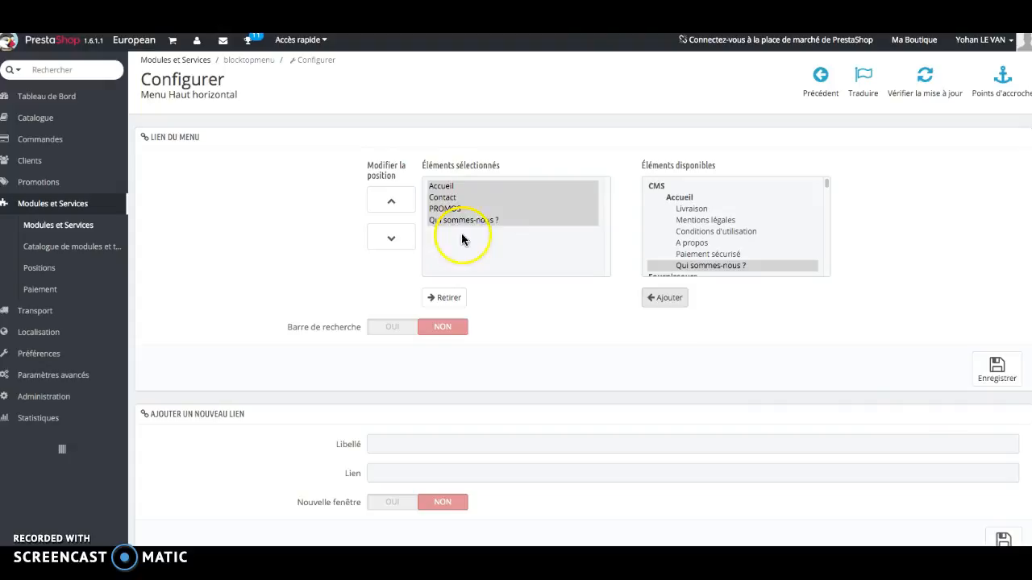
pyautogui.click(1008, 376)
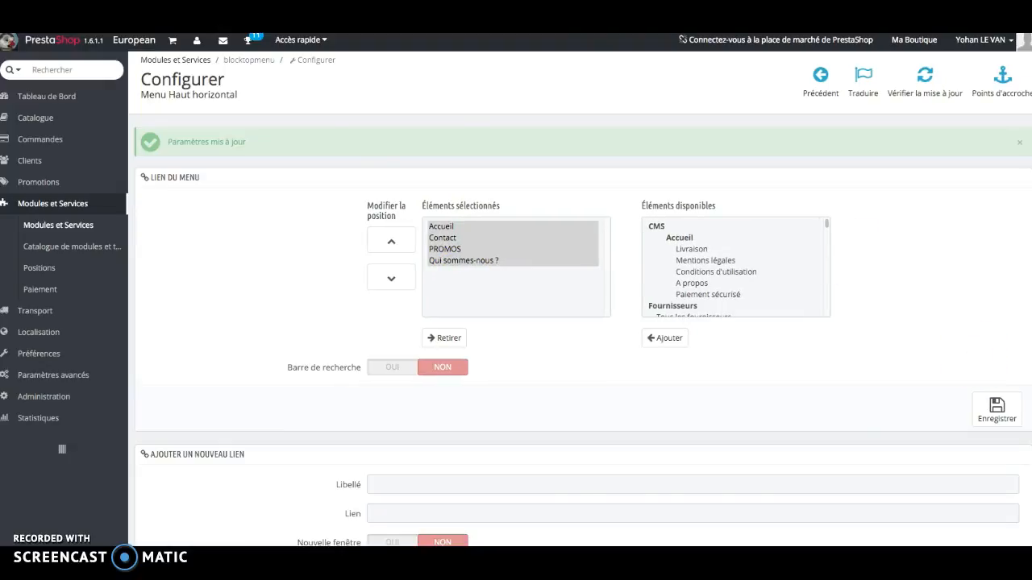
pyautogui.hotkey('ctrl', 'Tab')
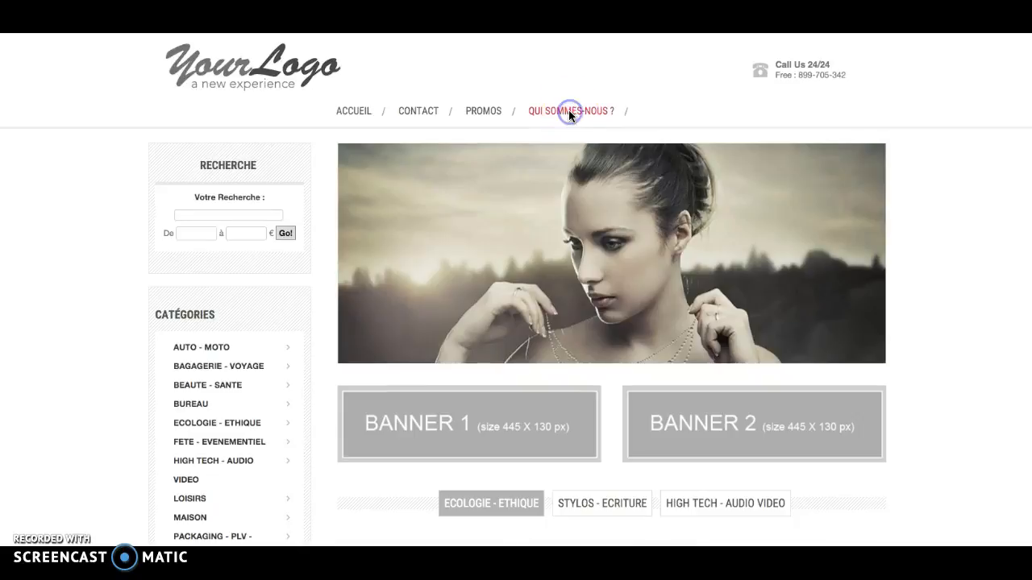
pyautogui.click(568, 111)
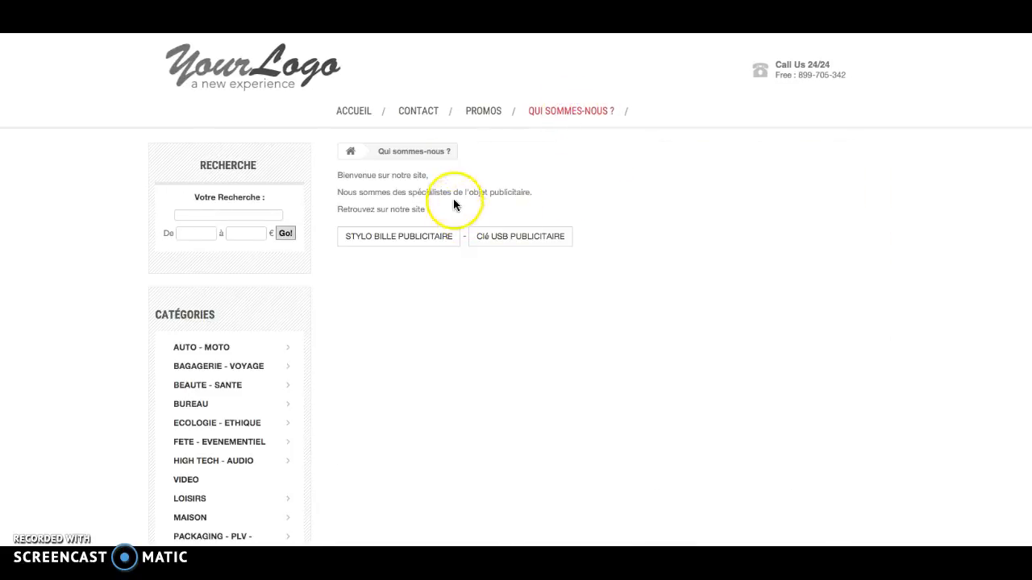